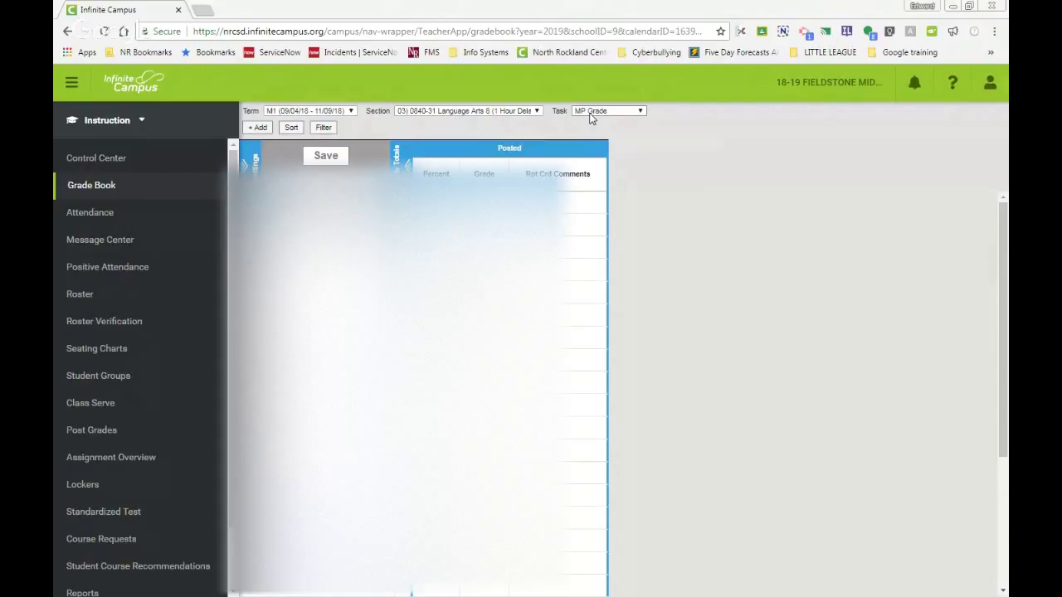
Open Grade Calc Options from Settings to list the M1–M3 Progress Report and MP Grade tasks.
left_click(251, 166)
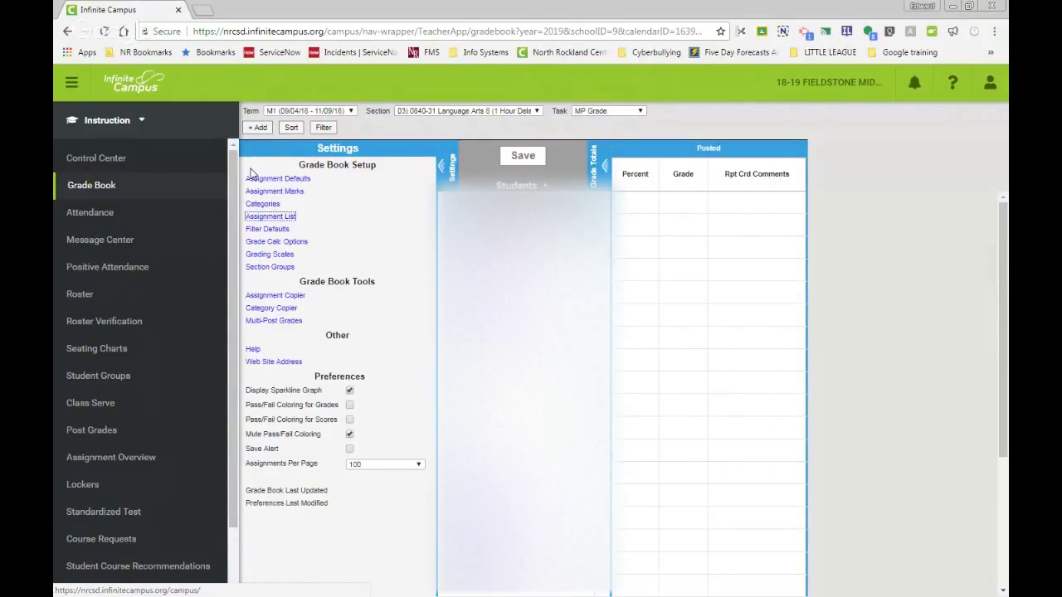
left_click(292, 242)
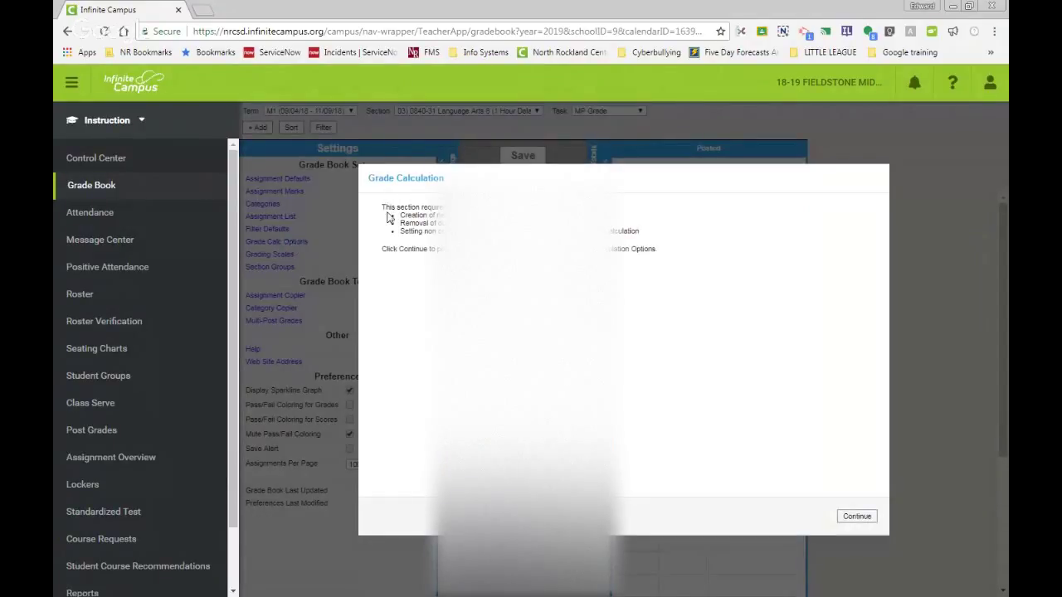
left_click(854, 516)
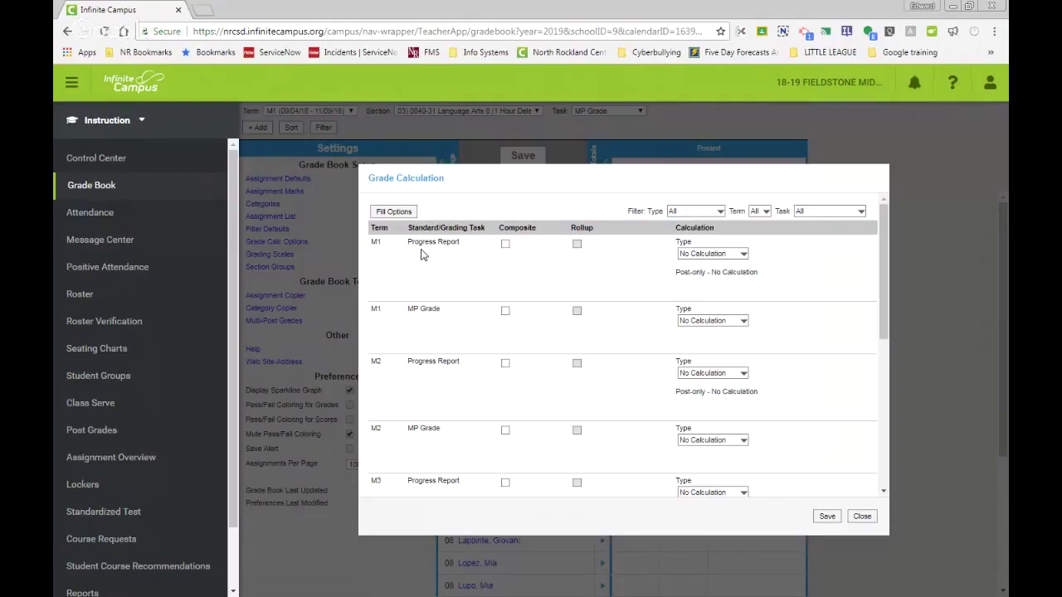
scroll(445, 282, "down", 3)
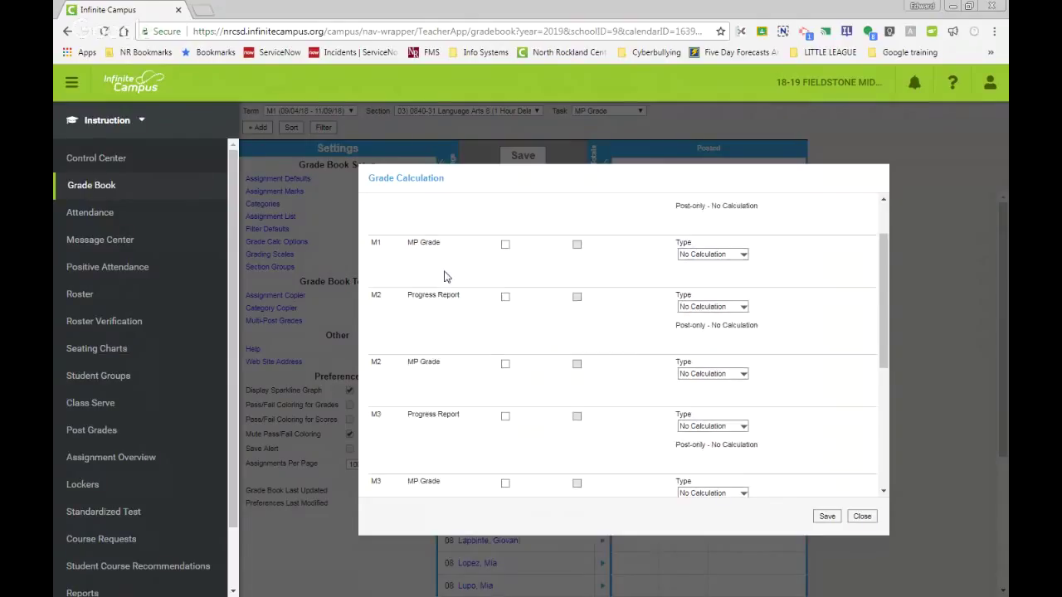
scroll(445, 283, "up", 3)
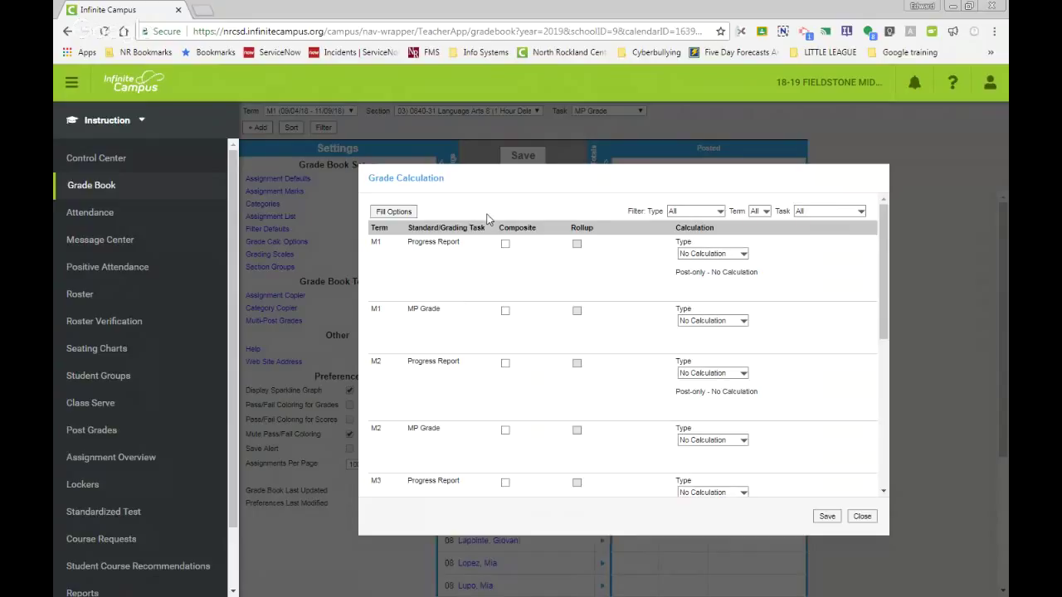
Filter the Grade Calculation list to the MP Grade task, keeping Filter Type and Term at All.
left_click(690, 214)
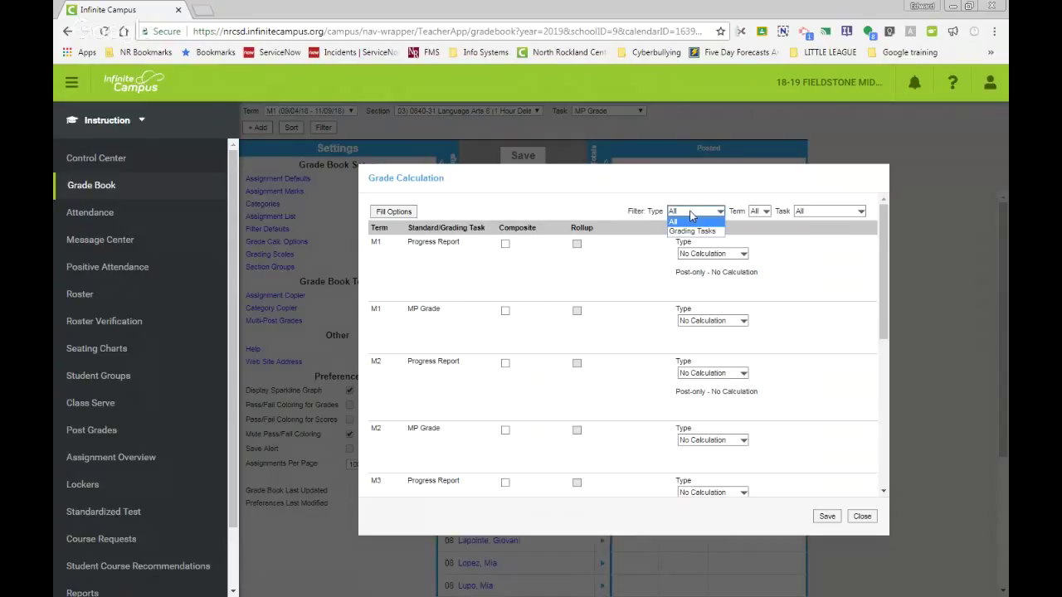
left_click(759, 212)
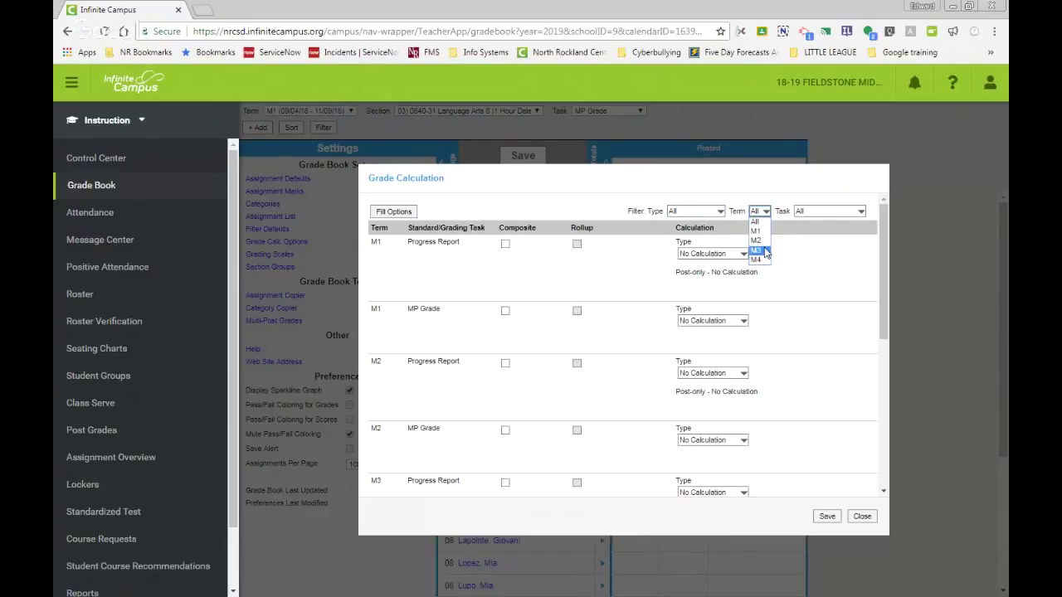
left_click(817, 213)
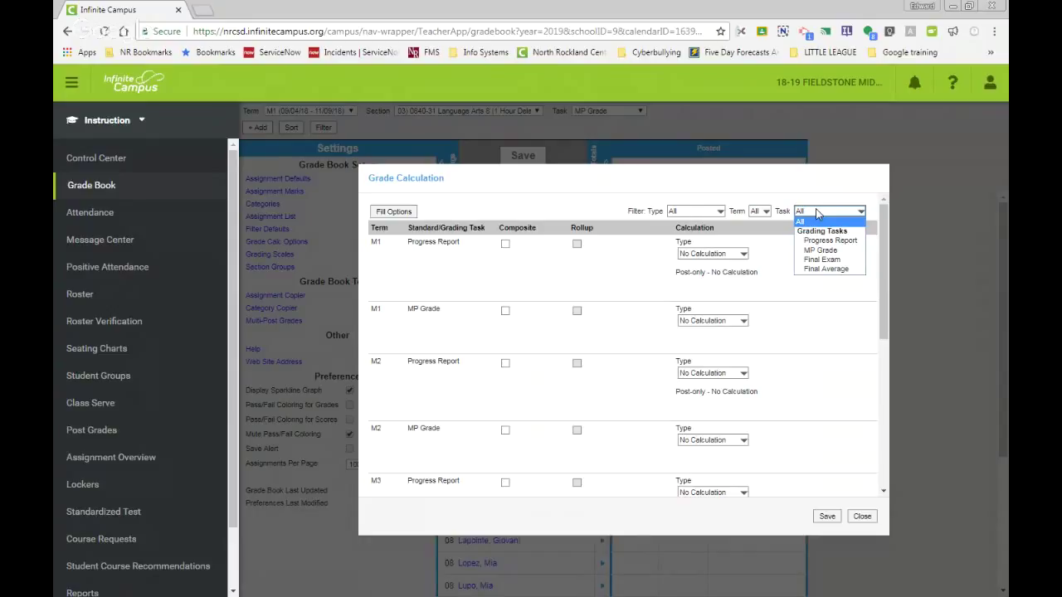
left_click(821, 251)
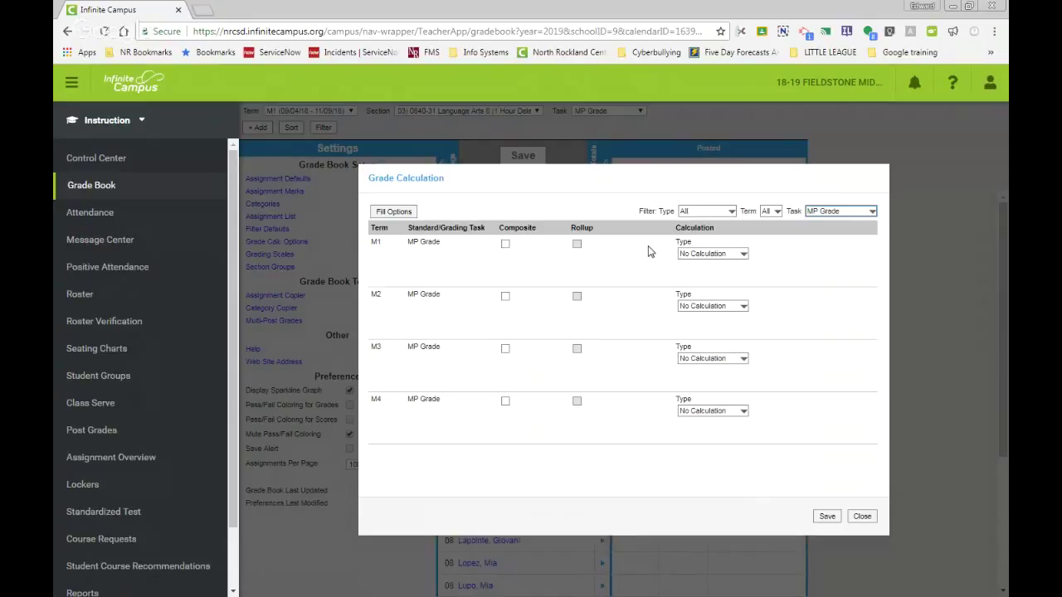
Change the M1 and M2 MP Grade rows to In Progress Grade type with the Numeric grading scale.
left_click(743, 255)
left_click(740, 275)
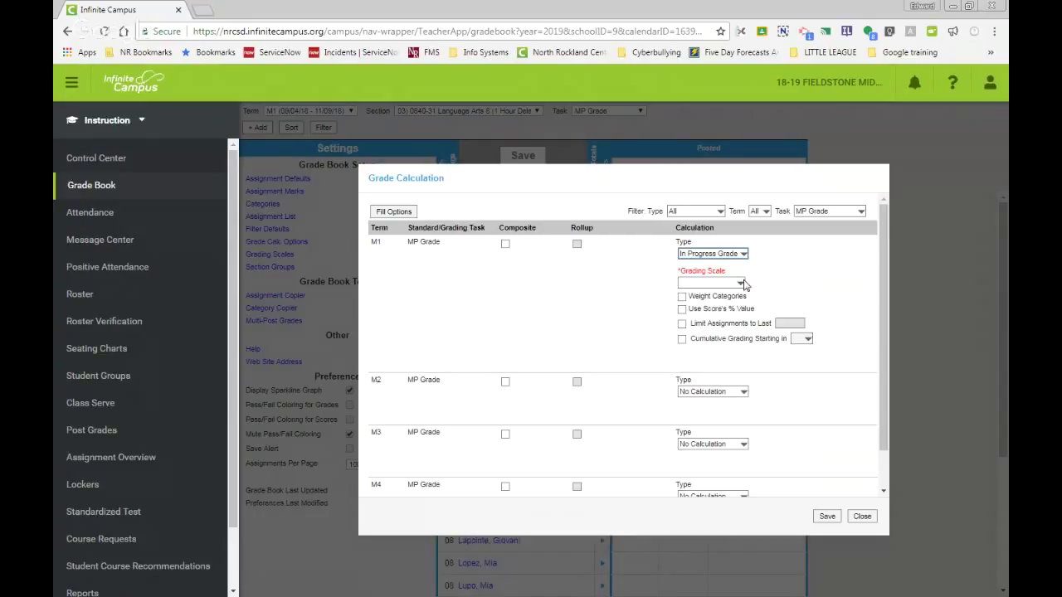
left_click(740, 283)
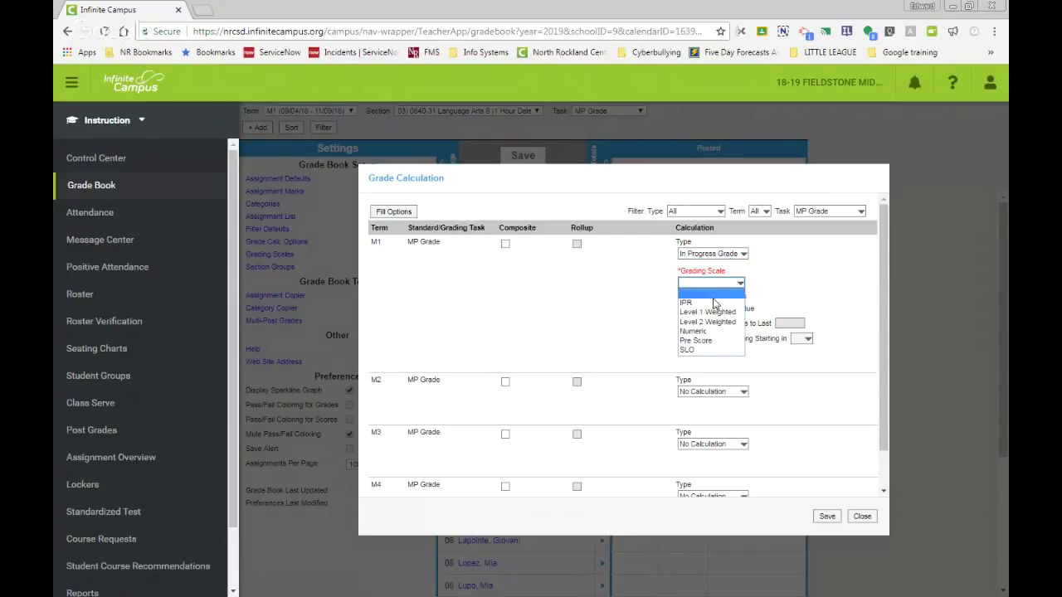
left_click(693, 331)
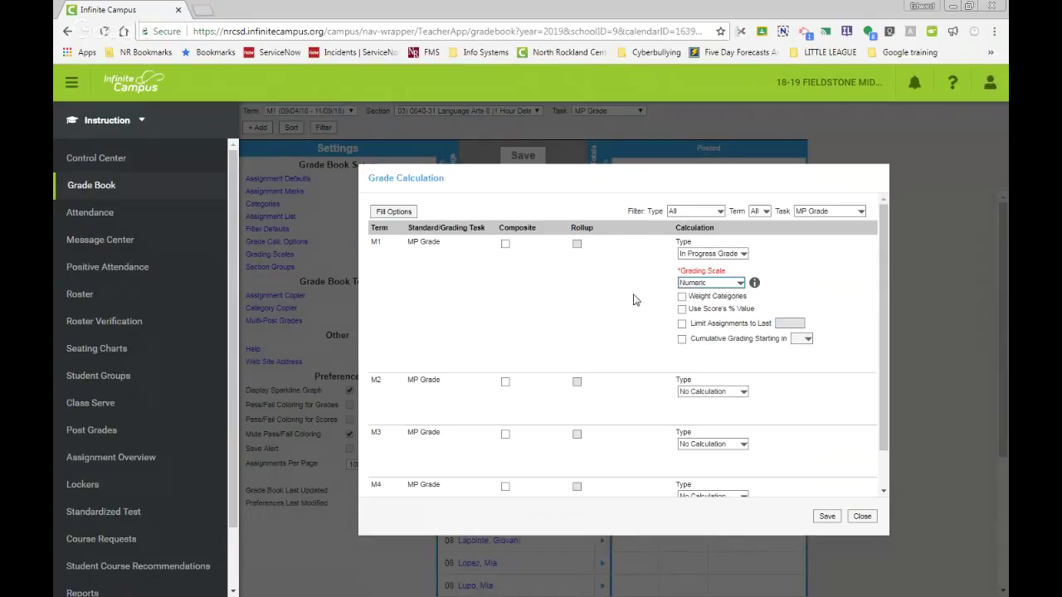
left_click(741, 393)
left_click(737, 412)
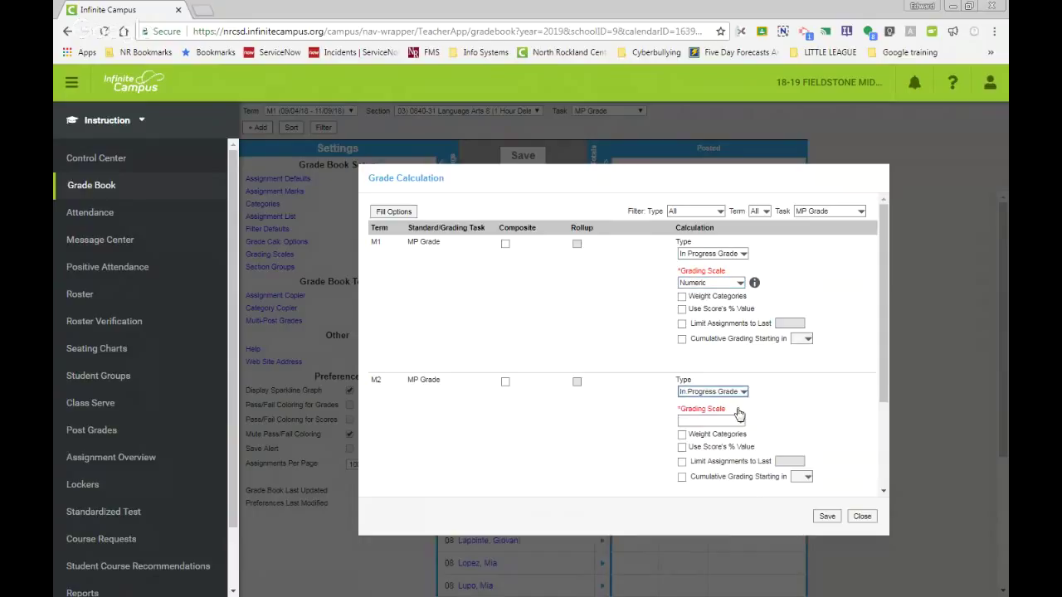
left_click(738, 421)
left_click(705, 469)
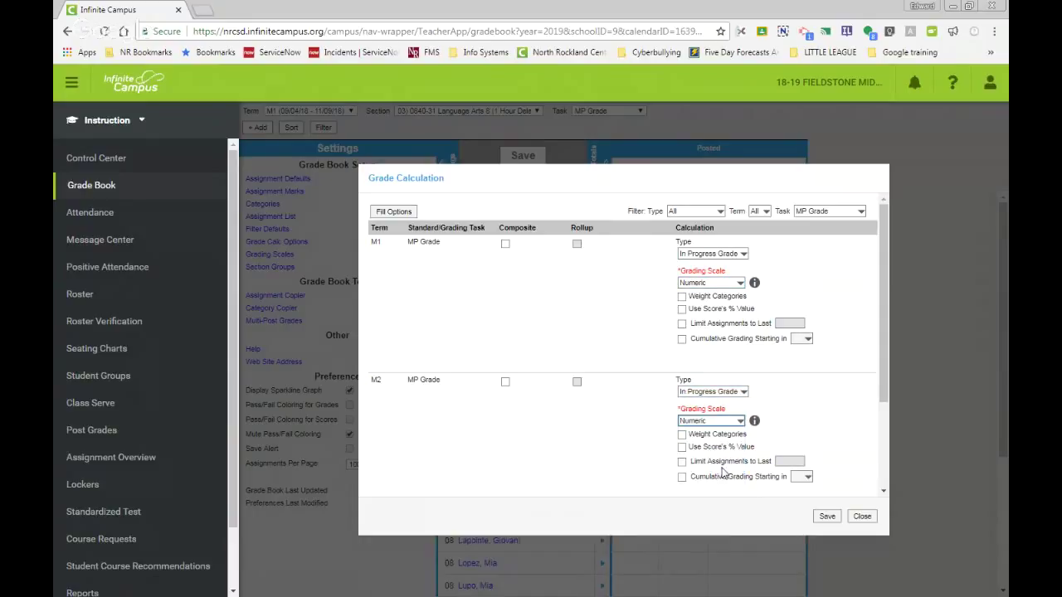
scroll(674, 426, "down", 2)
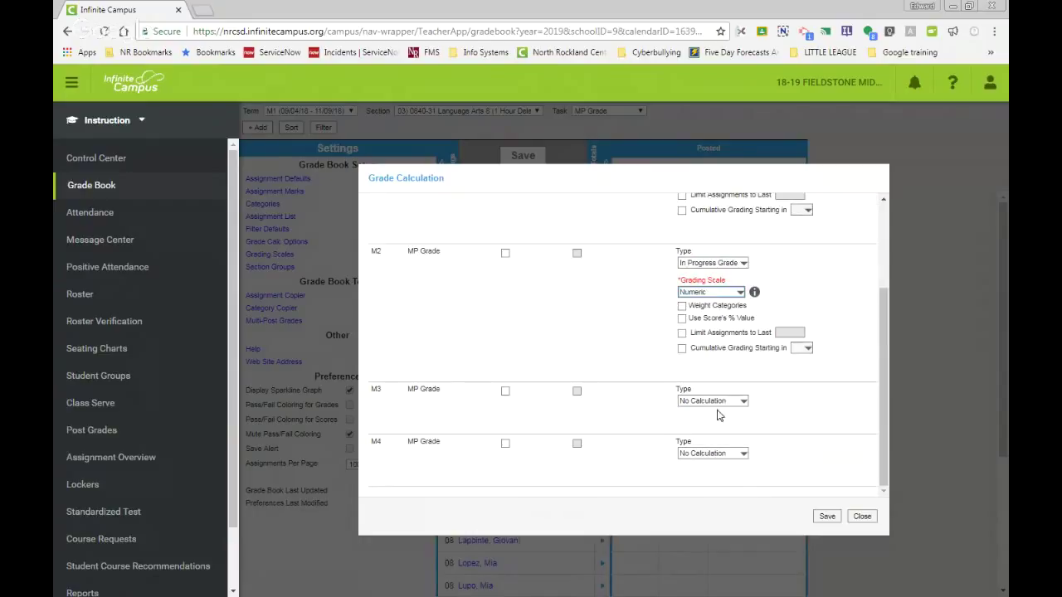
scroll(726, 413, "up", 2)
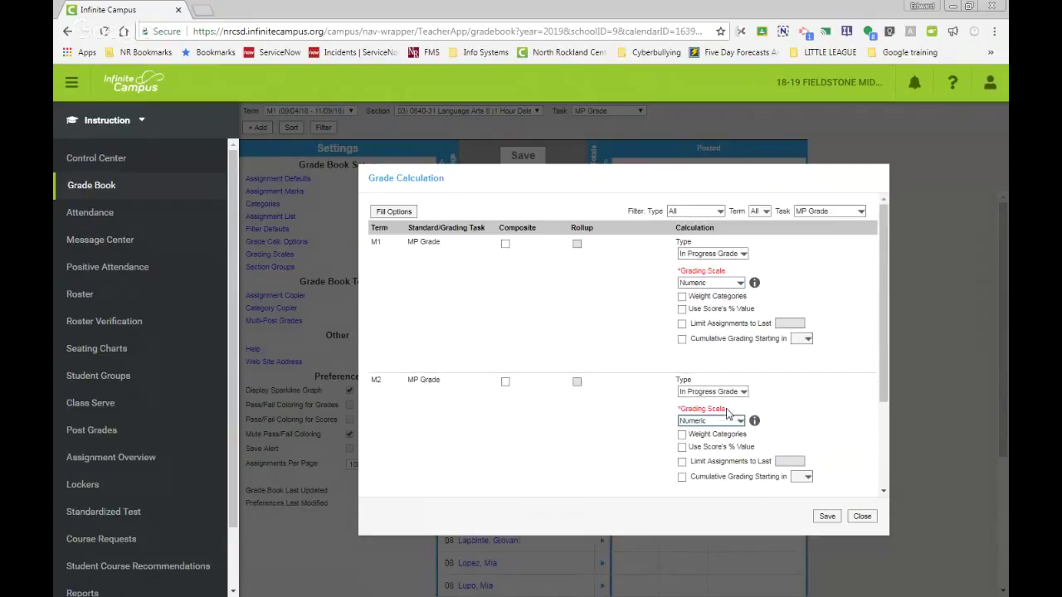
Use Fill Options to apply In Progress Grade with Numeric scale to every MP Grade row.
left_click(396, 212)
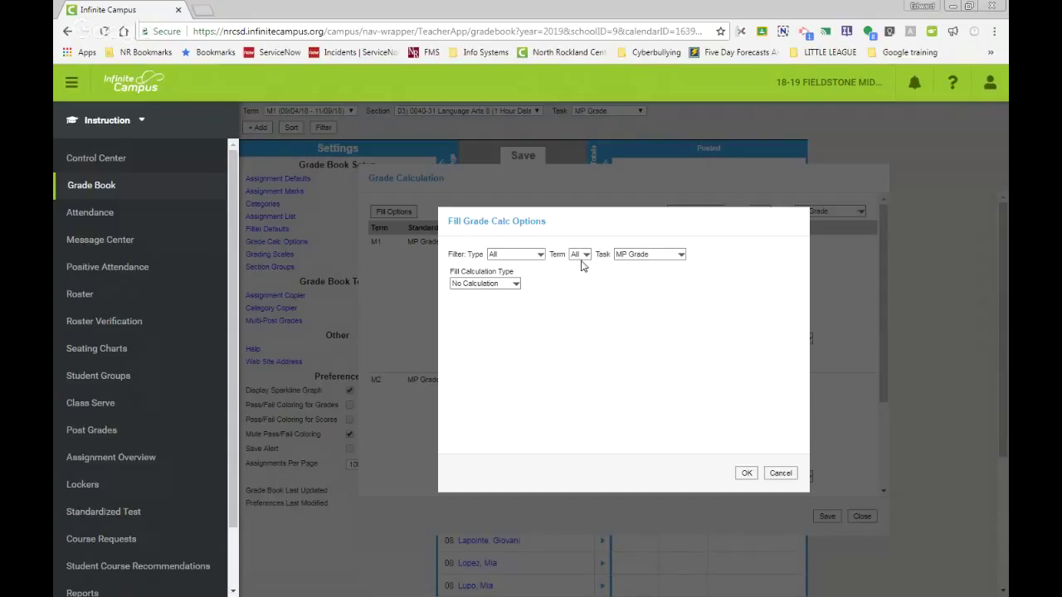
left_click(538, 256)
left_click(538, 256)
left_click(514, 284)
left_click(507, 308)
left_click(499, 315)
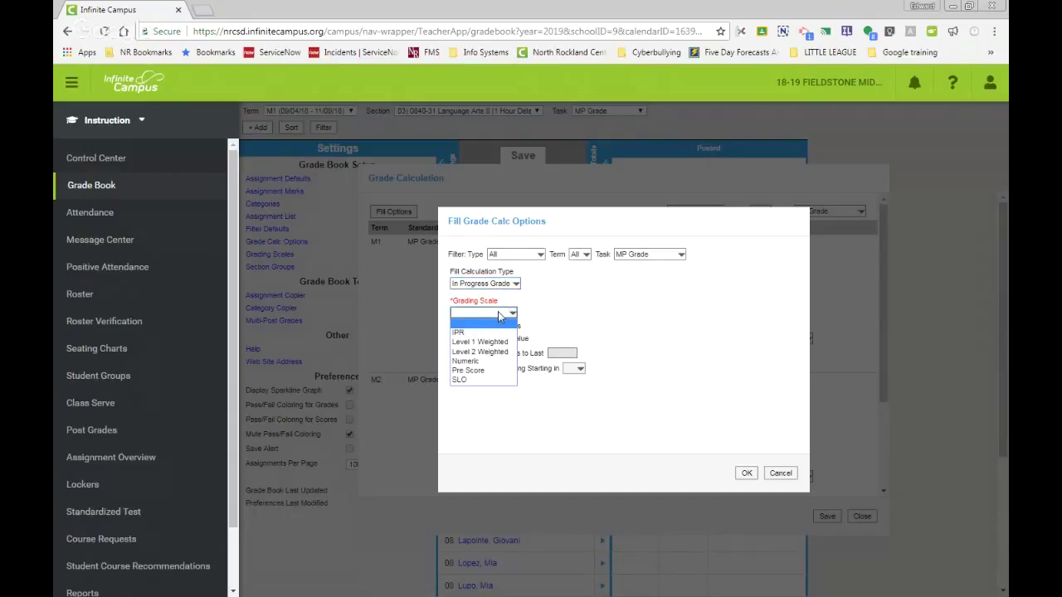
left_click(474, 361)
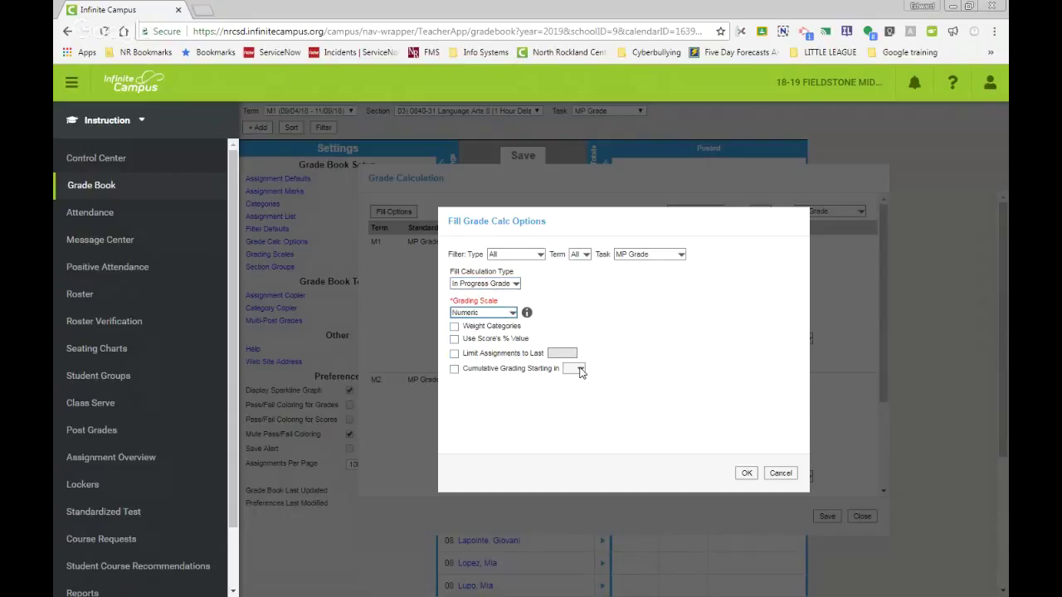
left_click(746, 473)
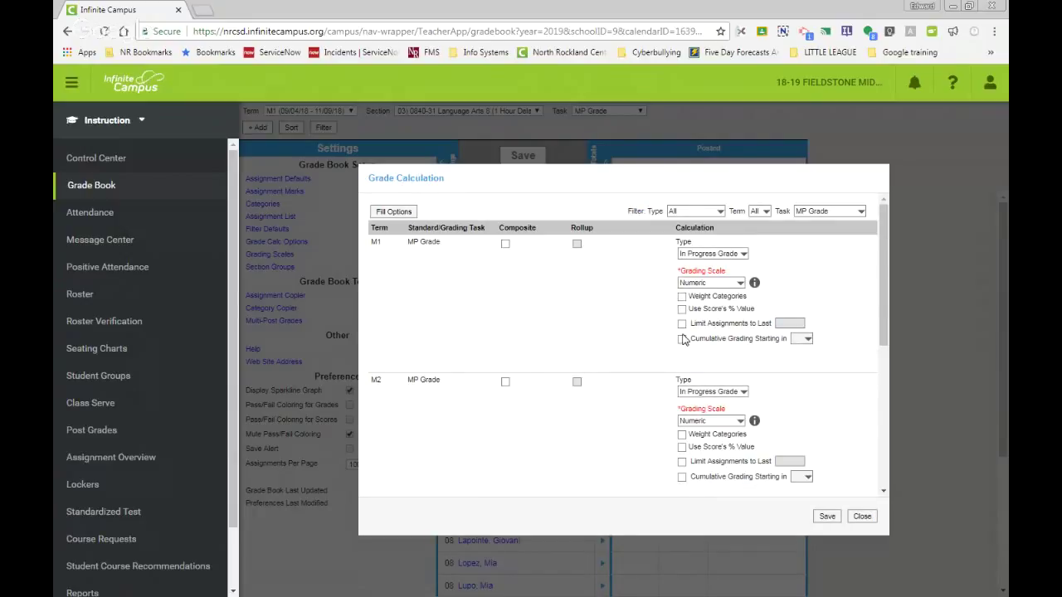
scroll(647, 335, "down", 3)
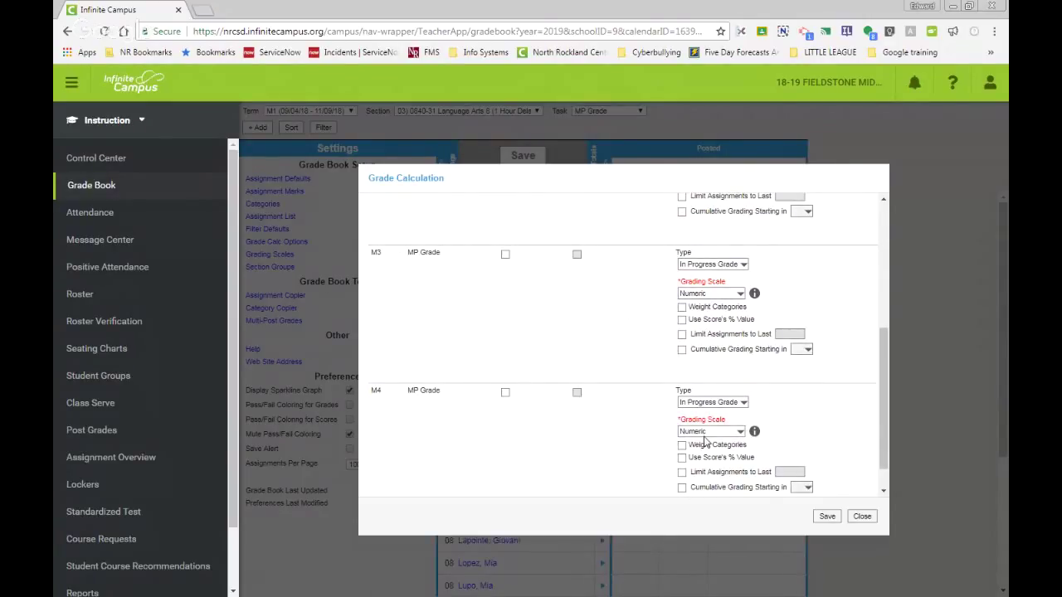
scroll(651, 417, "down", 1)
scroll(614, 314, "up", 5)
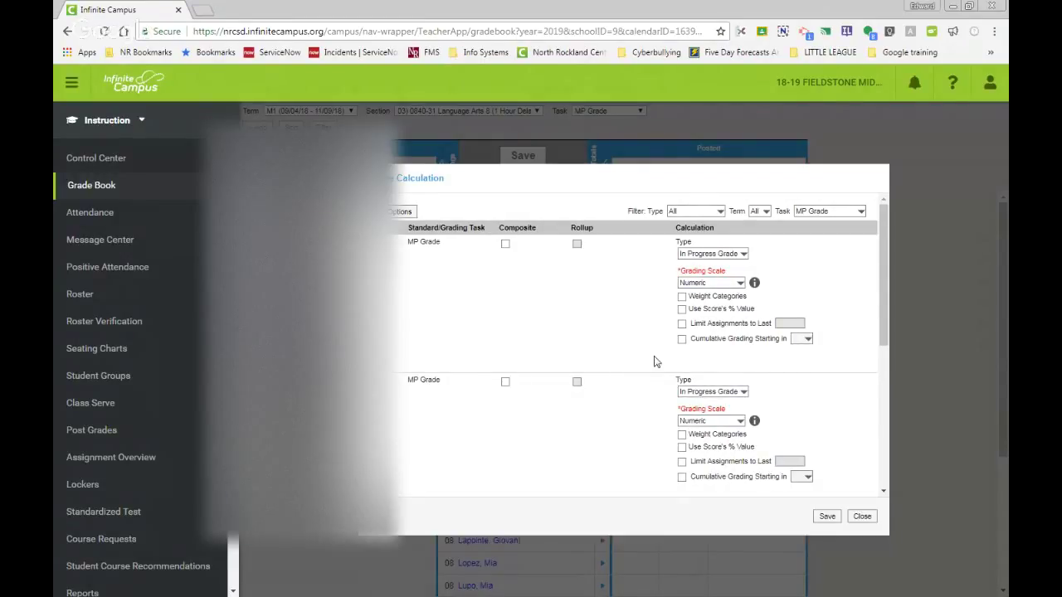
scroll(659, 362, "down", 2)
Save the calculation settings and switch to section 04) 0840-32 Language Arts 8.
left_click(827, 517)
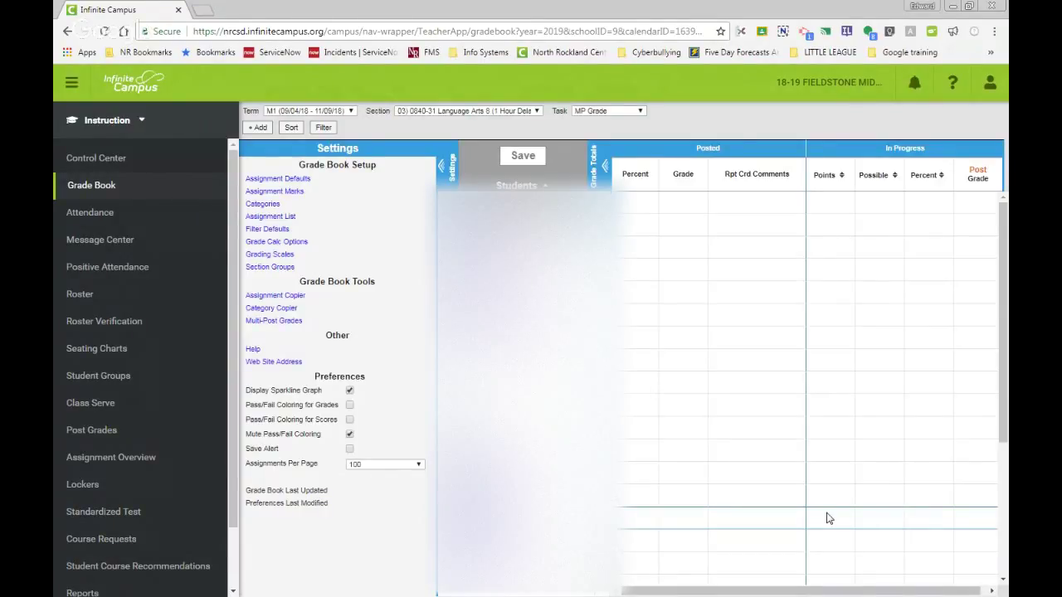
left_click(536, 111)
left_click(486, 148)
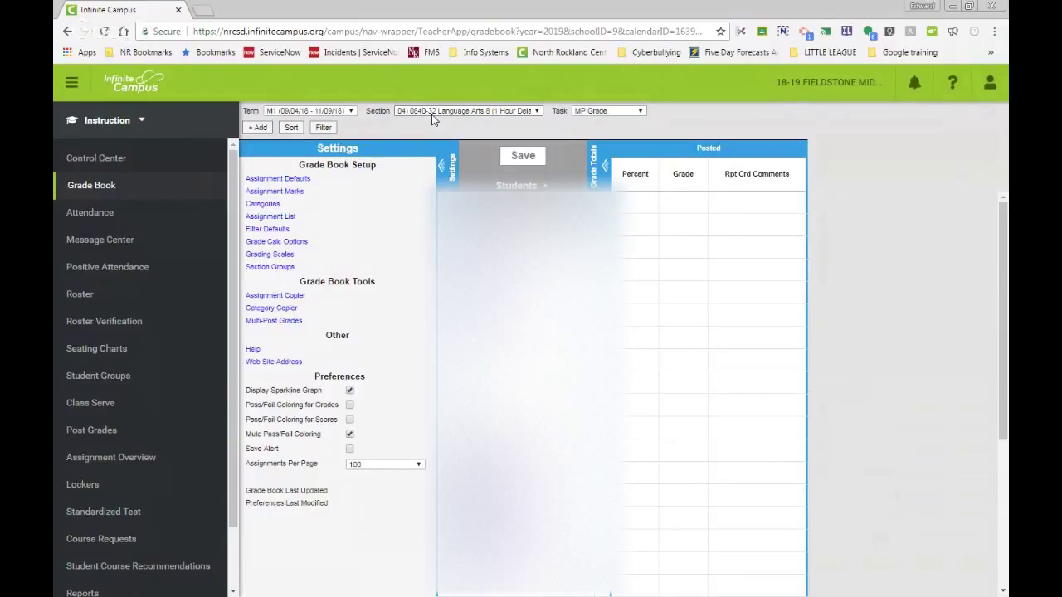
In this section's Grade Calc Options, filter to grading tasks showing only MP Grade.
left_click(298, 240)
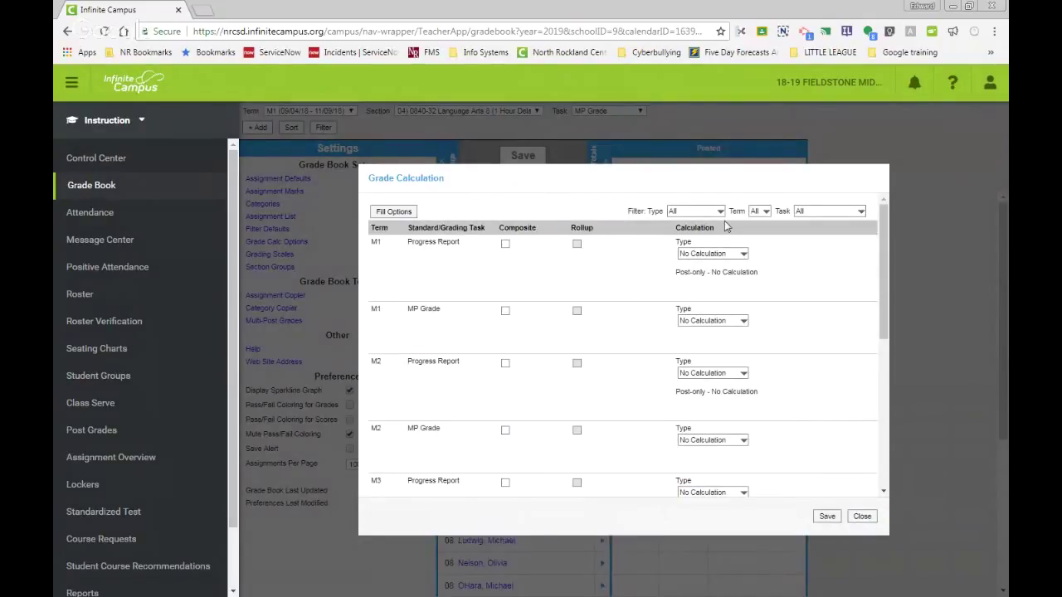
left_click(721, 211)
left_click(718, 231)
left_click(843, 213)
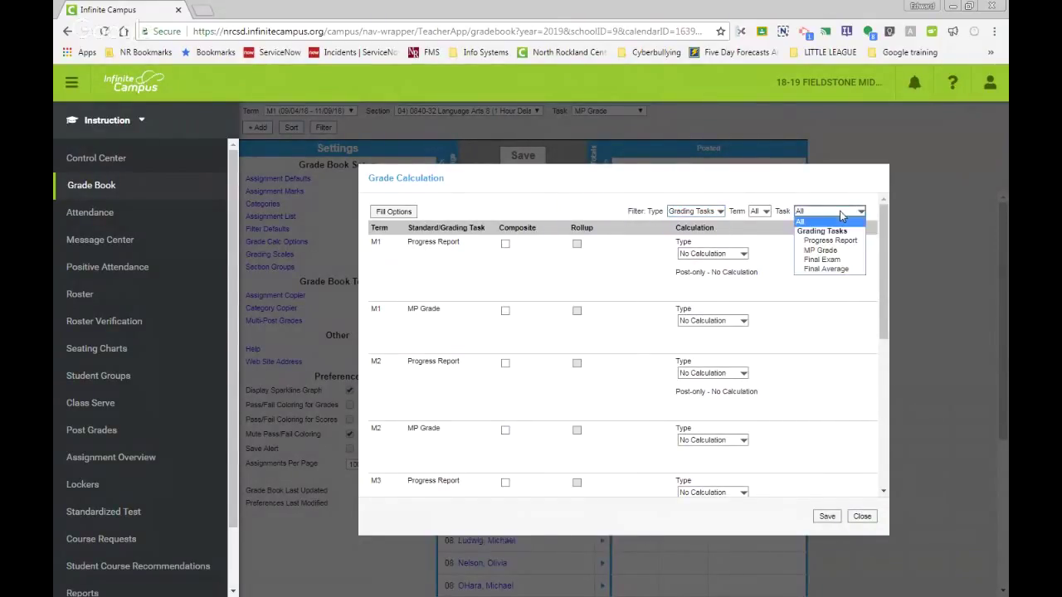
left_click(820, 250)
Fill all MP Grade terms with In Progress Grade on the Numeric scale, save, and verify.
left_click(404, 212)
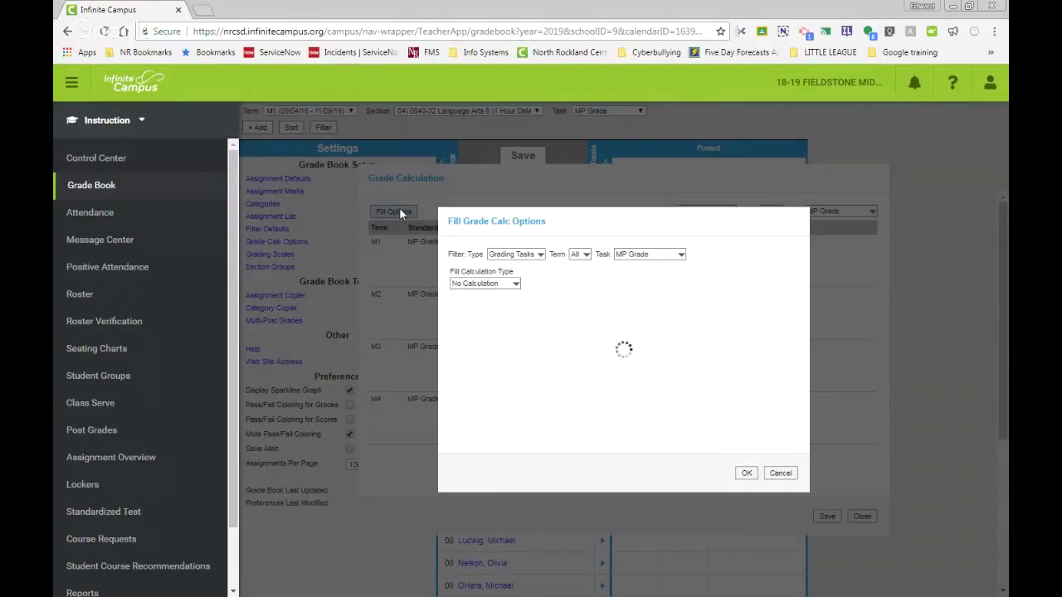
left_click(515, 284)
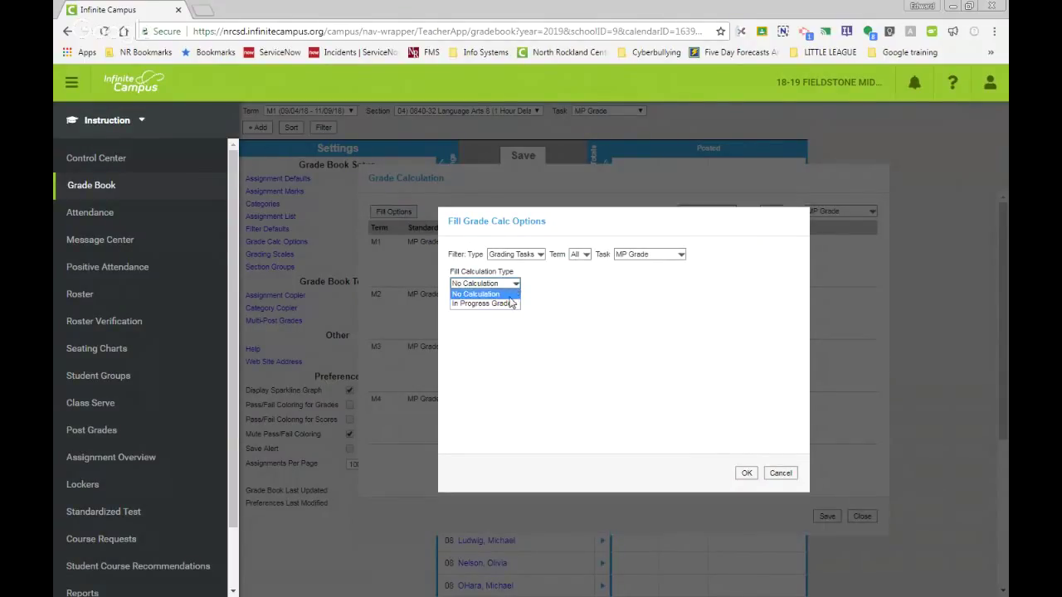
left_click(502, 303)
left_click(511, 314)
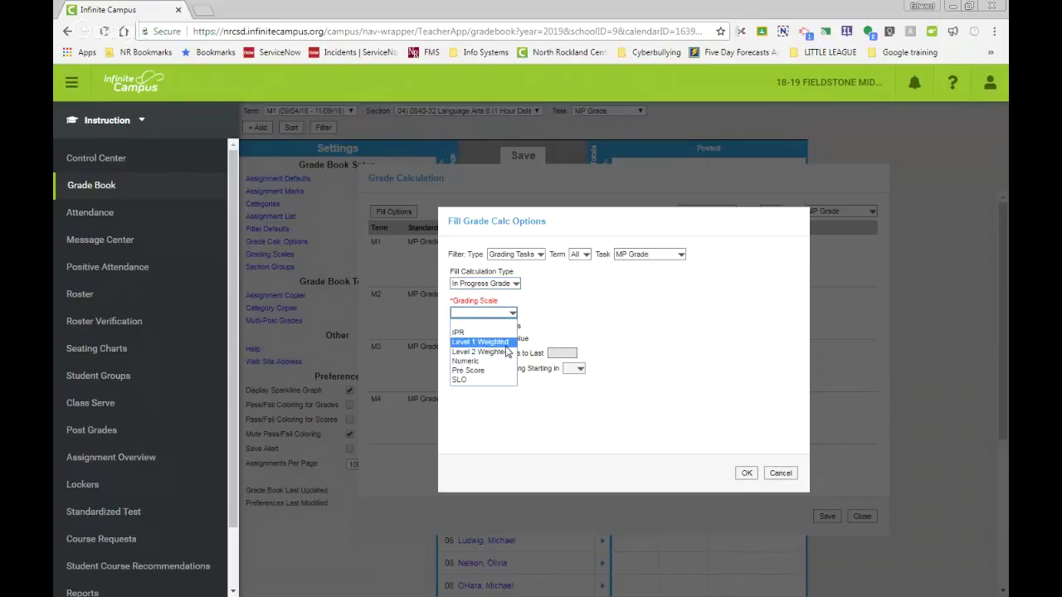
left_click(490, 361)
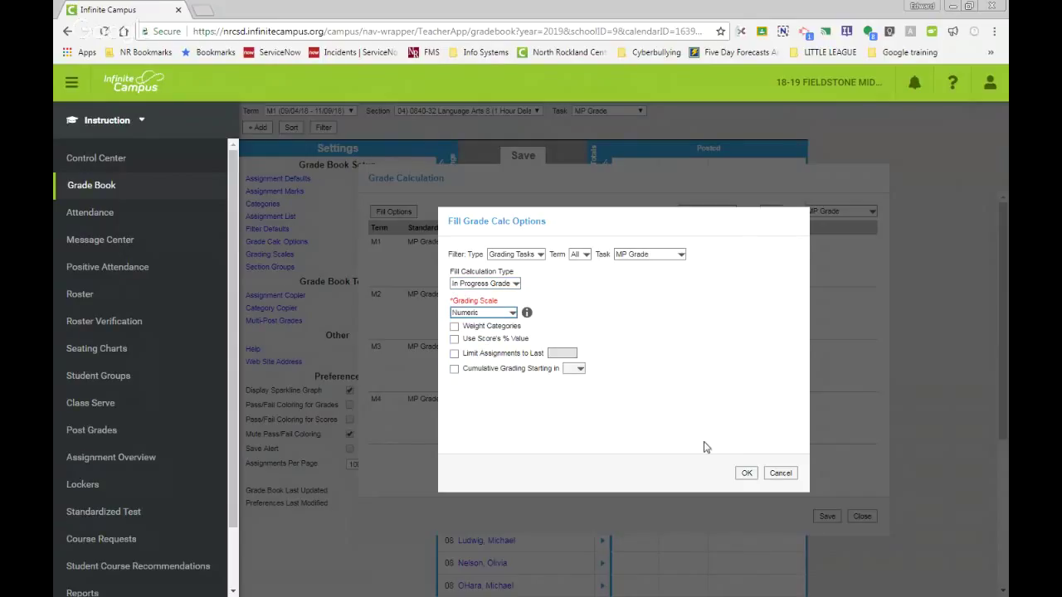
left_click(747, 475)
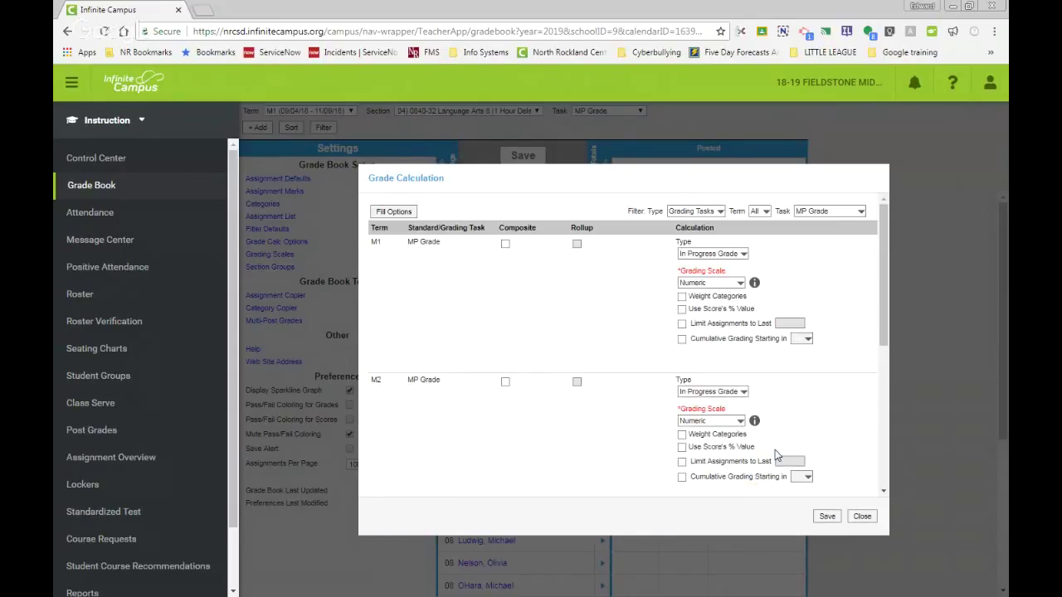
left_click(827, 516)
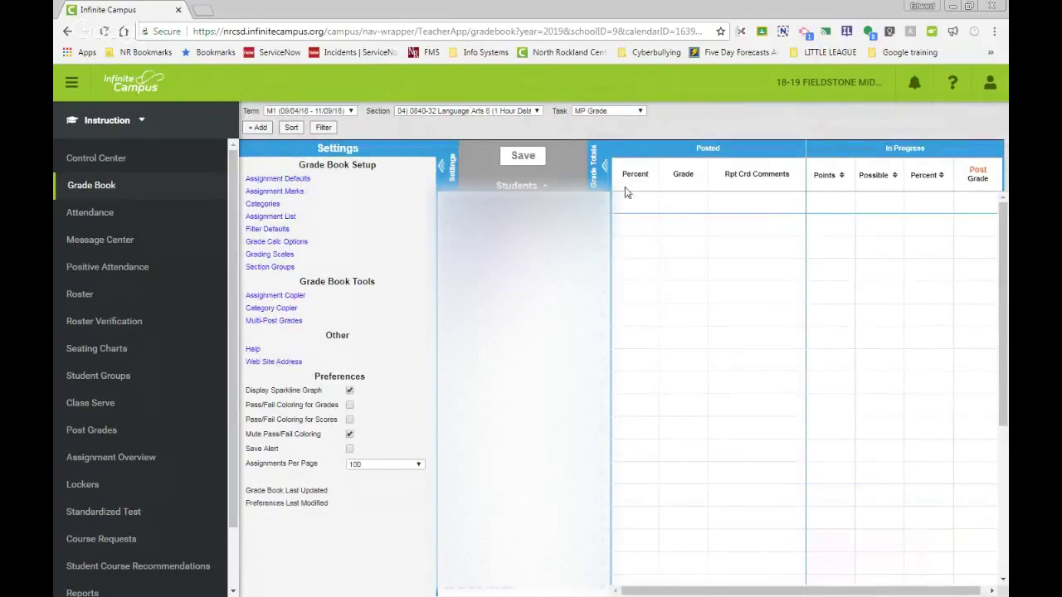
left_click(258, 242)
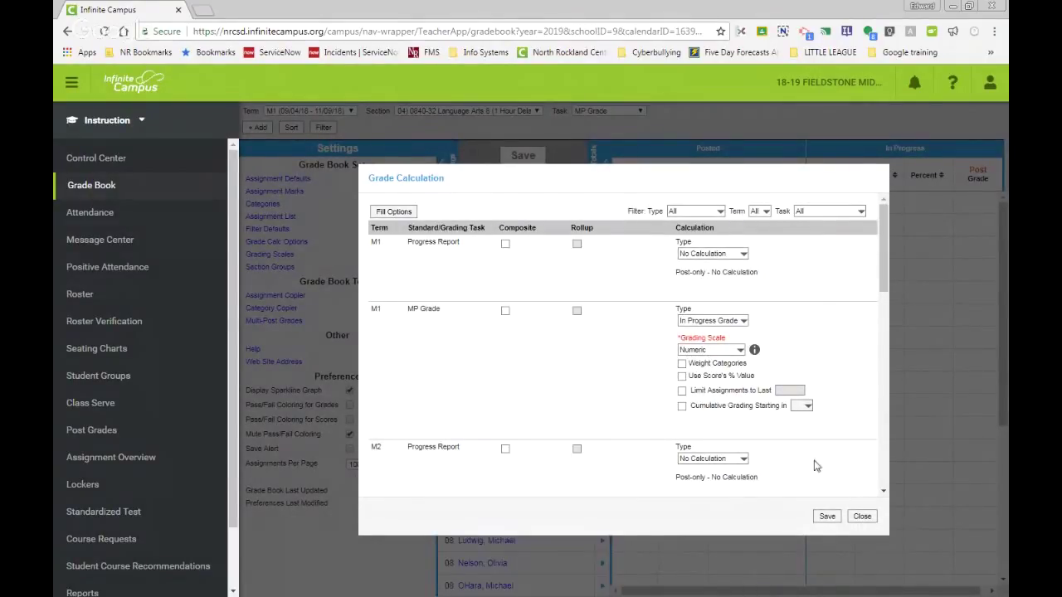
left_click(826, 517)
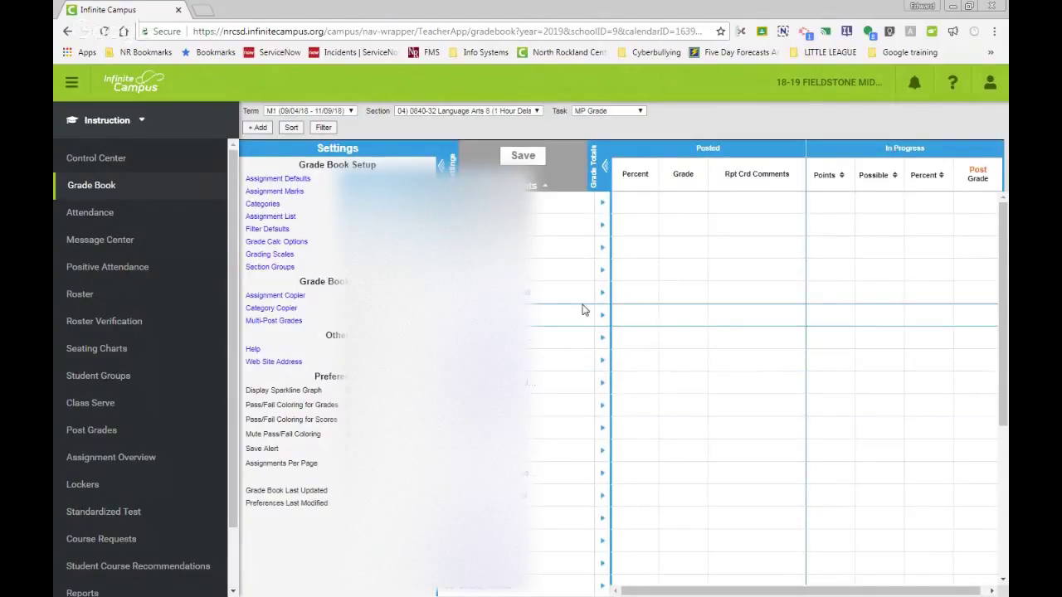
left_click(274, 207)
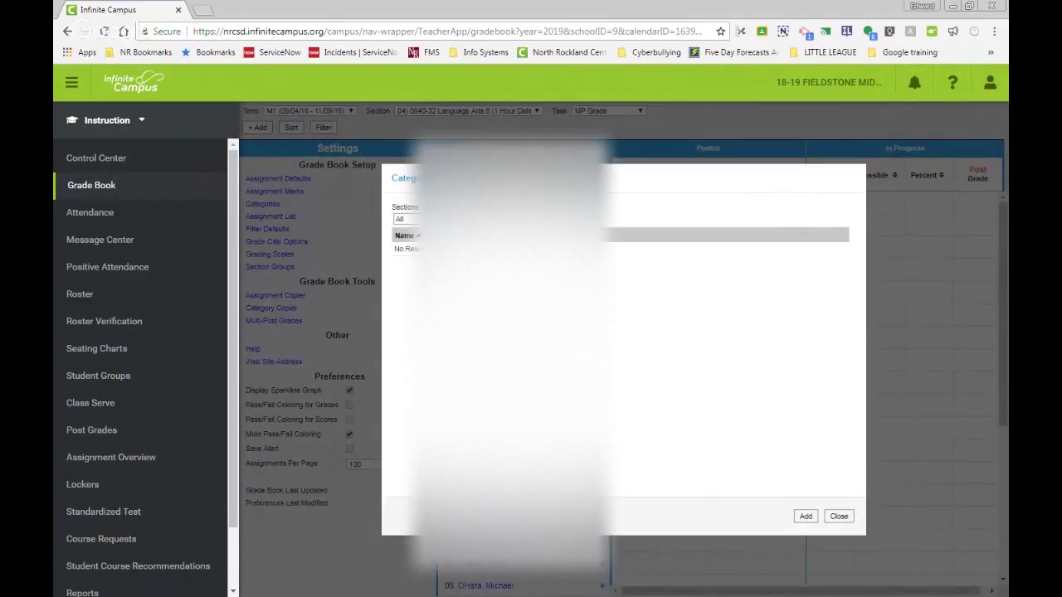
left_click(402, 219)
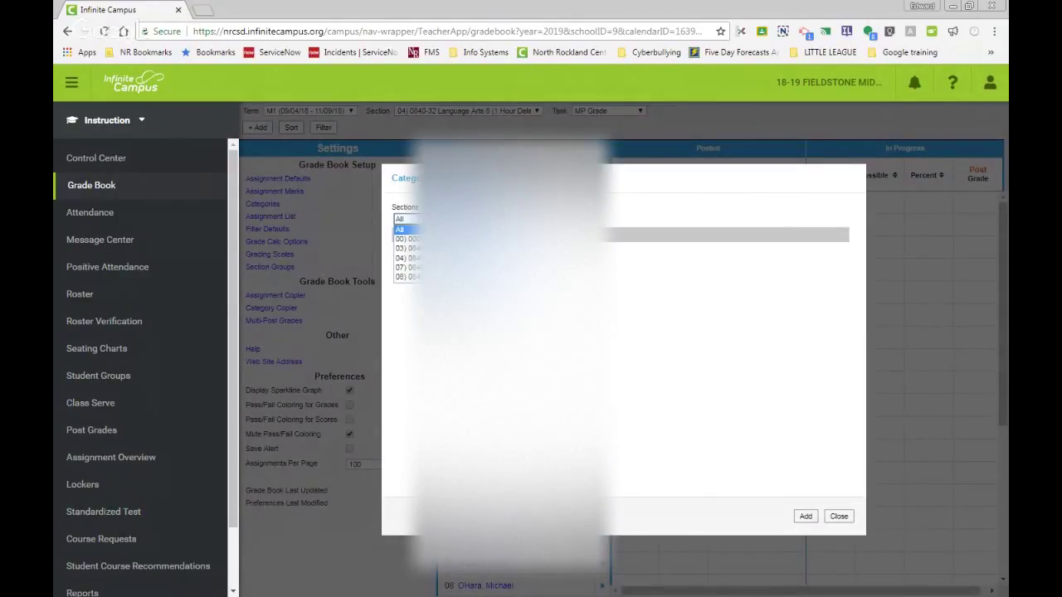
key("Return")
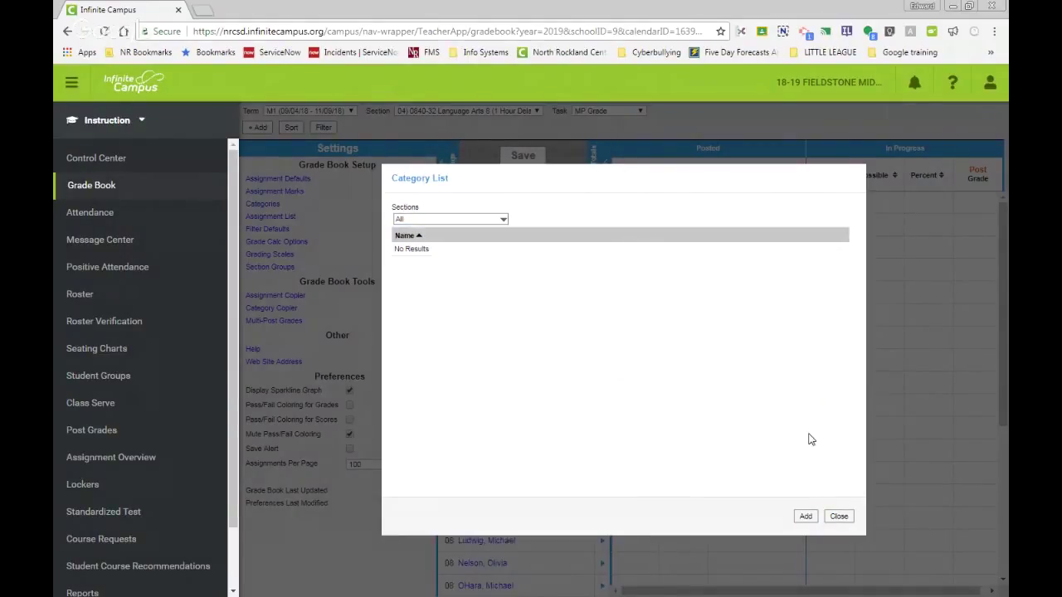
left_click(806, 516)
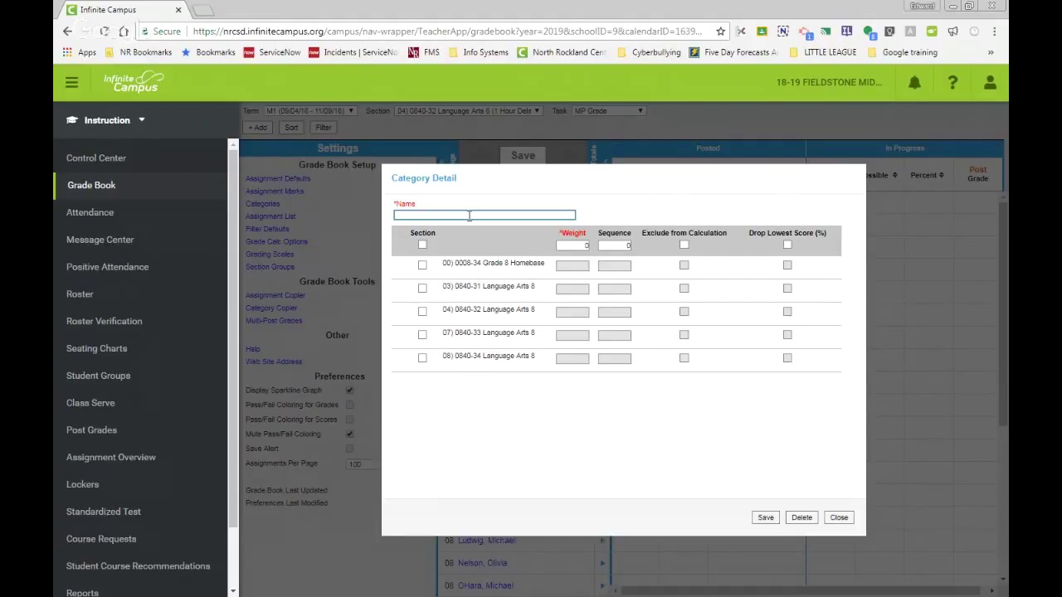
type("Quizzes")
left_click(422, 289)
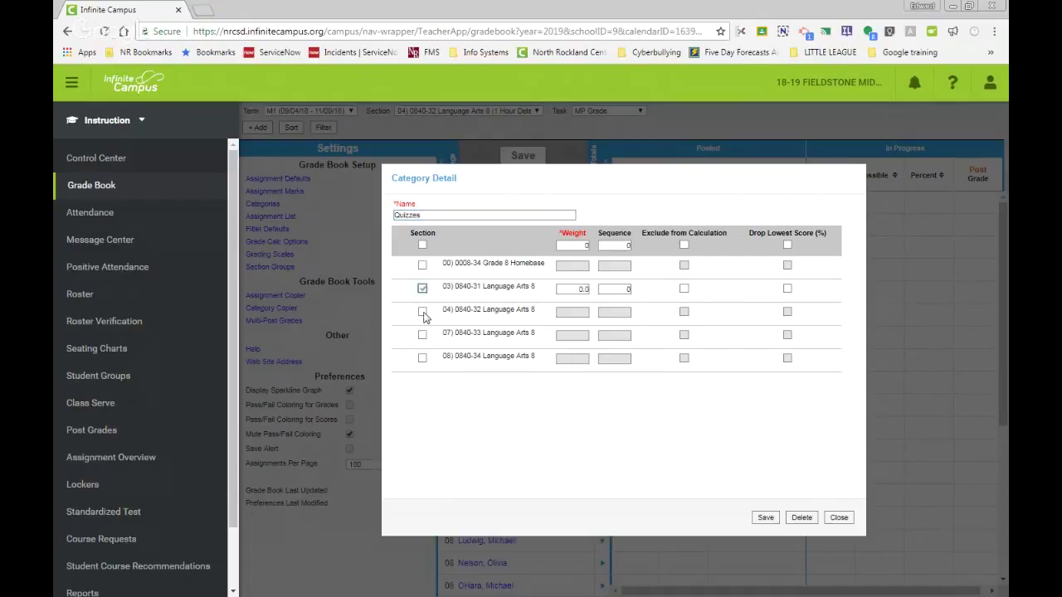
left_click(422, 312)
left_click(423, 335)
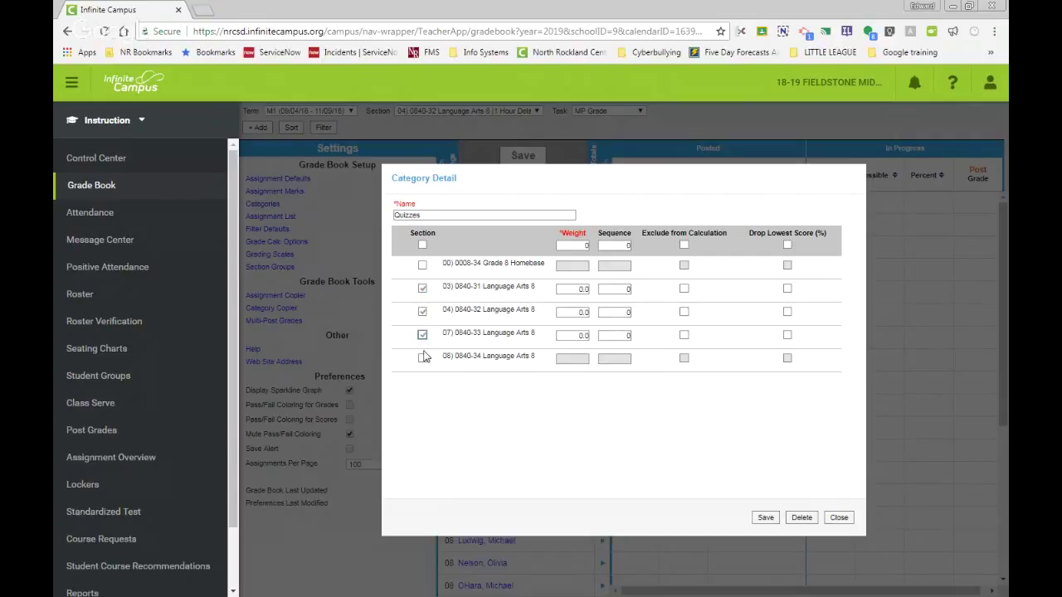
left_click(422, 359)
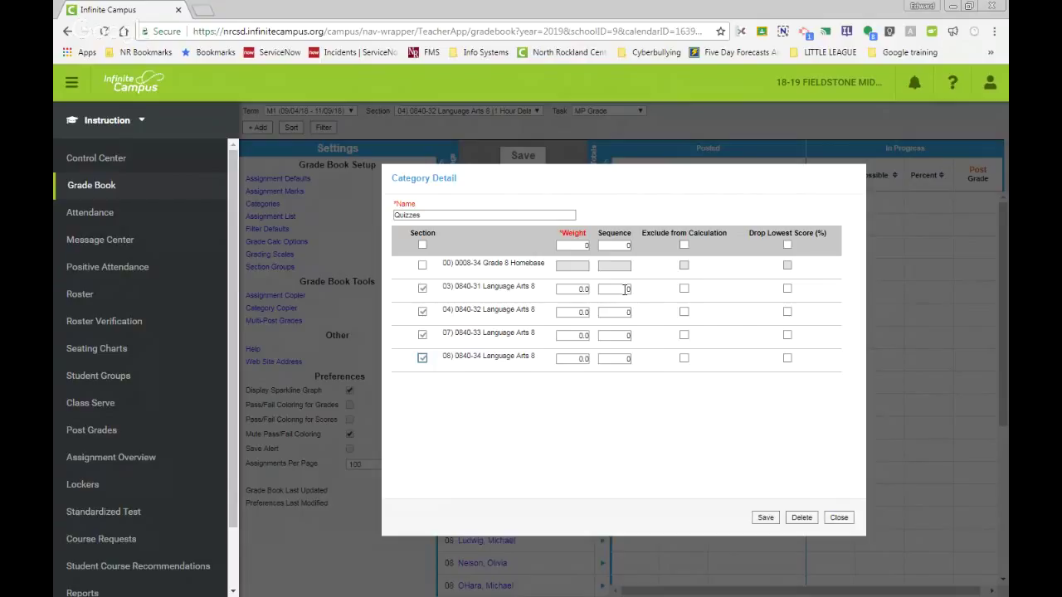
left_click(422, 288)
left_click(422, 287)
left_click(839, 518)
left_click(590, 126)
left_click(836, 516)
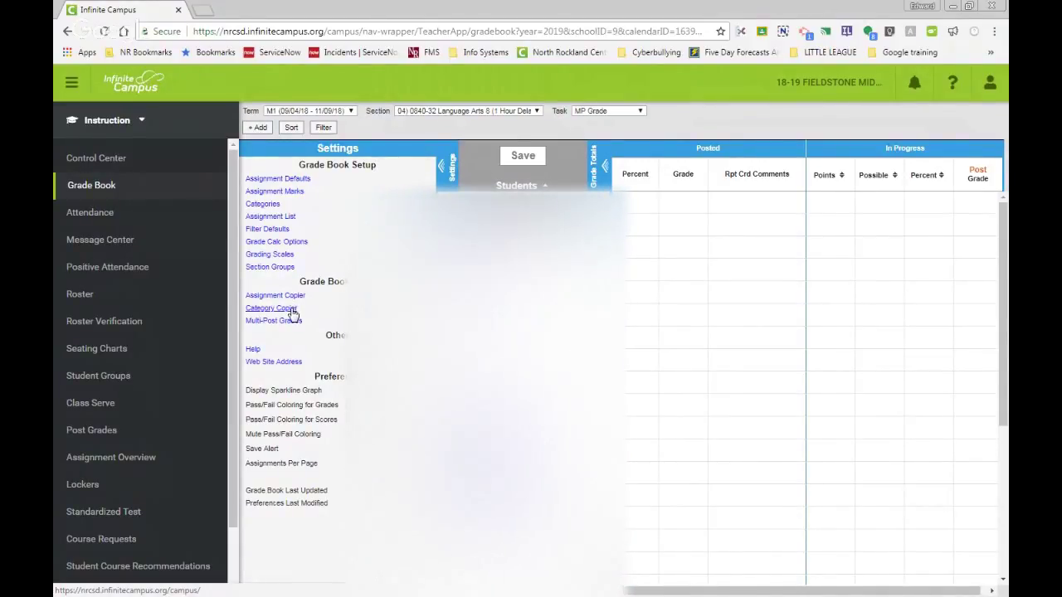
Use Category Copier to copy 17-18 categories from 01) 0840-34 into 03) 0840-31 Language Arts 8.
left_click(290, 311)
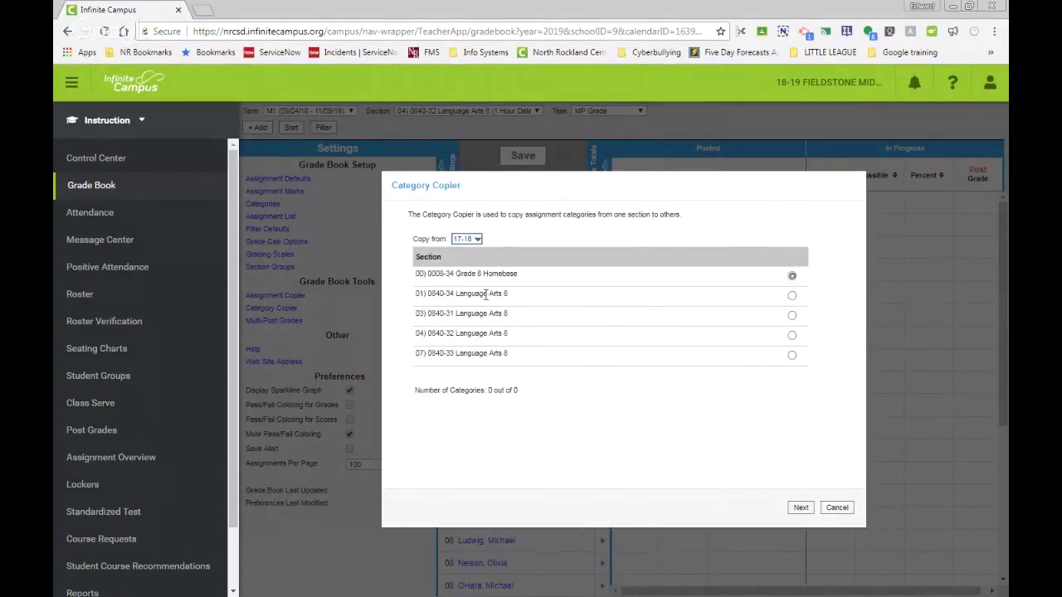
left_click(792, 296)
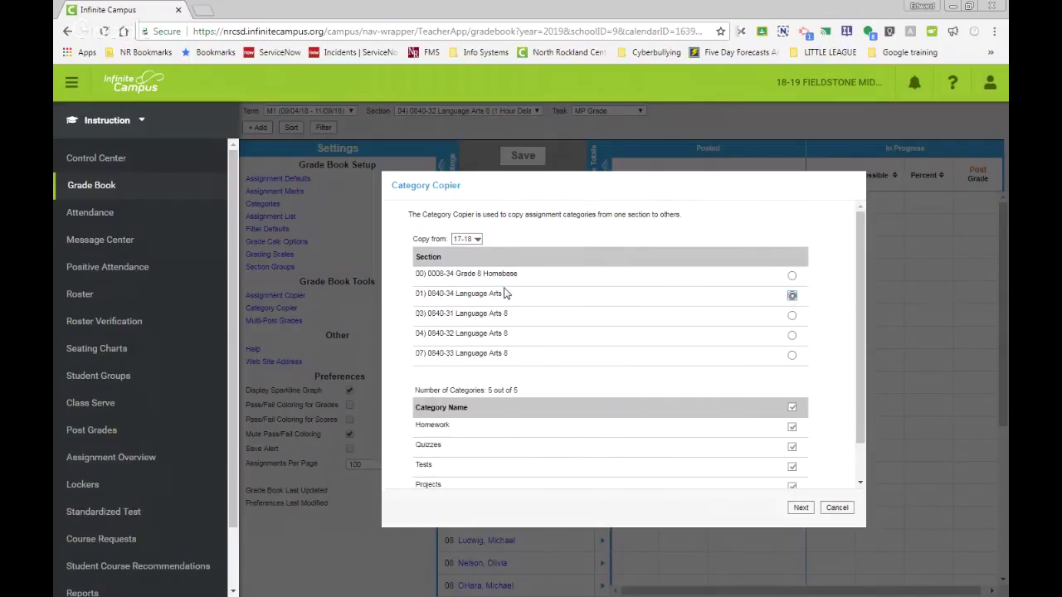
scroll(531, 428, "down", 1)
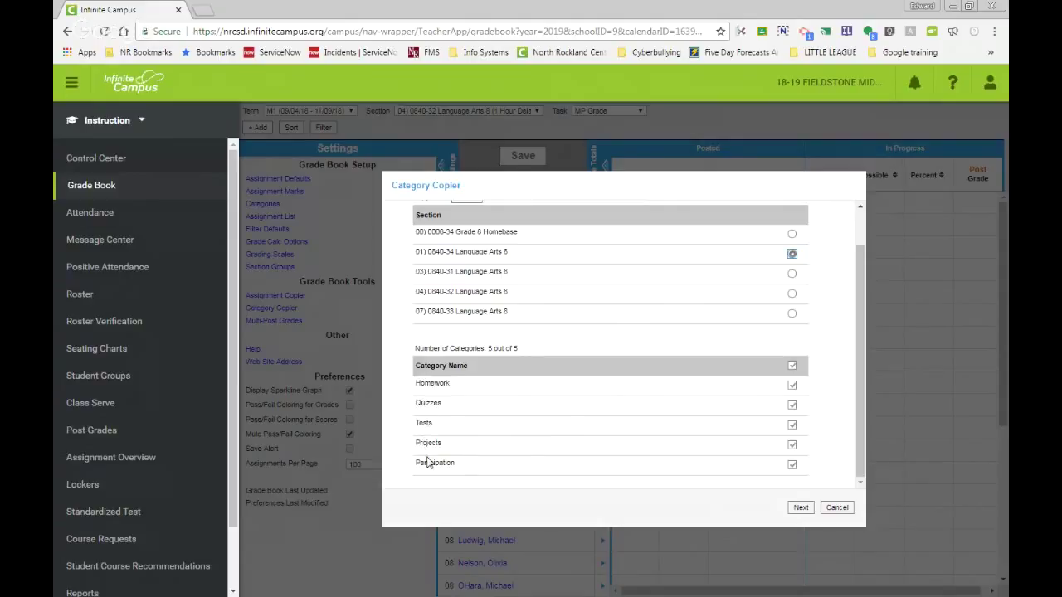
left_click(799, 508)
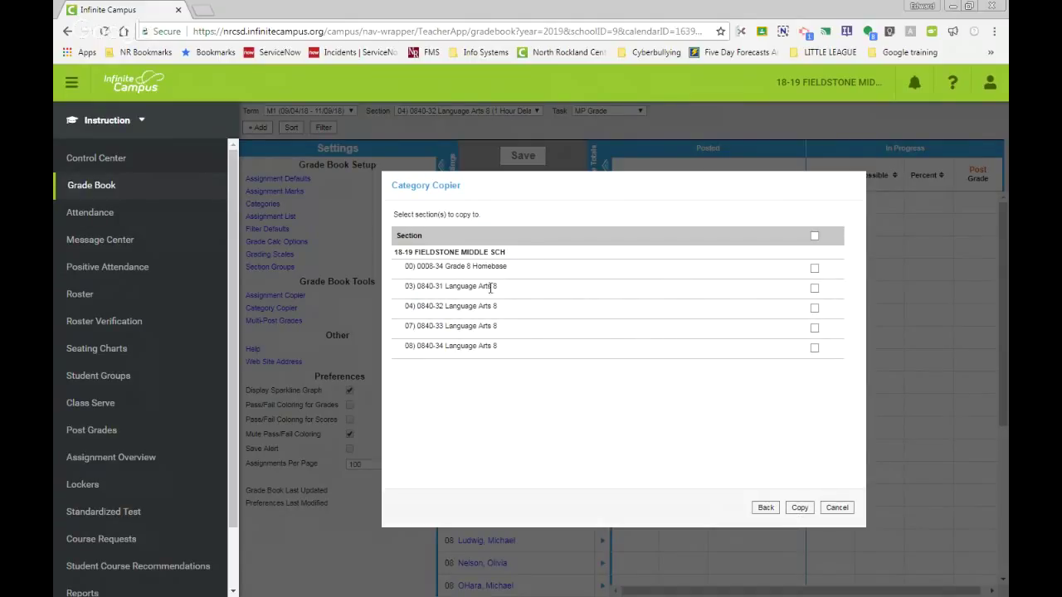
left_click(814, 289)
left_click(799, 508)
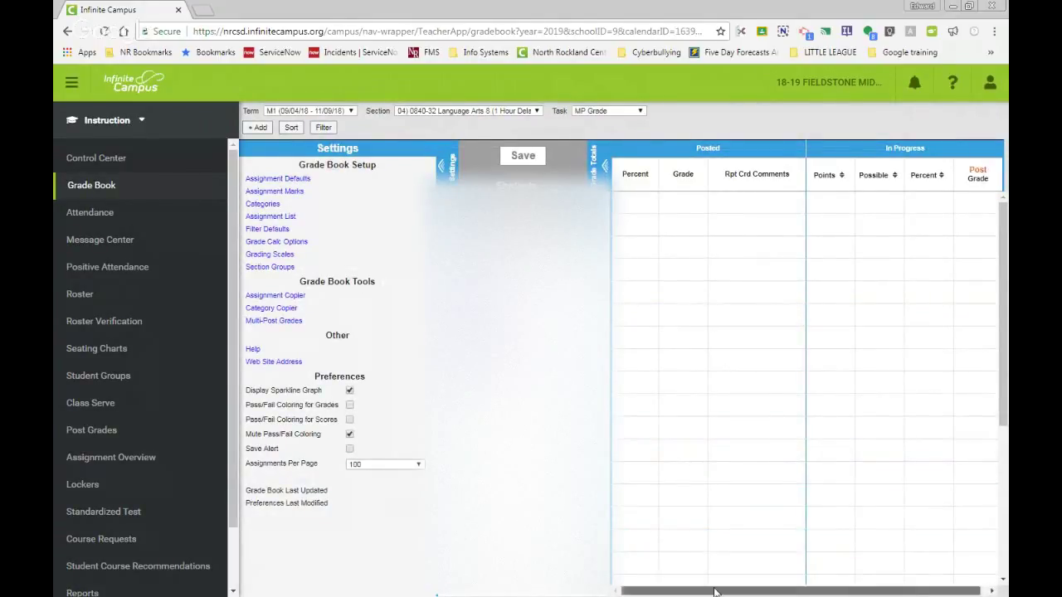
Go to Reports and keep Student Summary selected for section 04) 0840-32, term M1.
left_click_drag(711, 591, 717, 591)
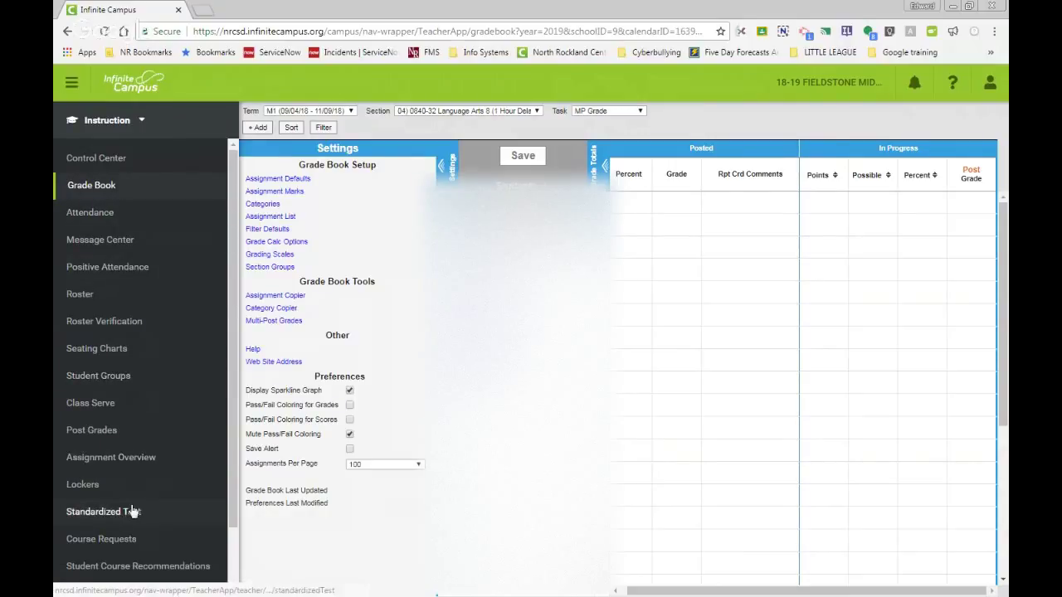
scroll(130, 509, "down", 2)
left_click(83, 522)
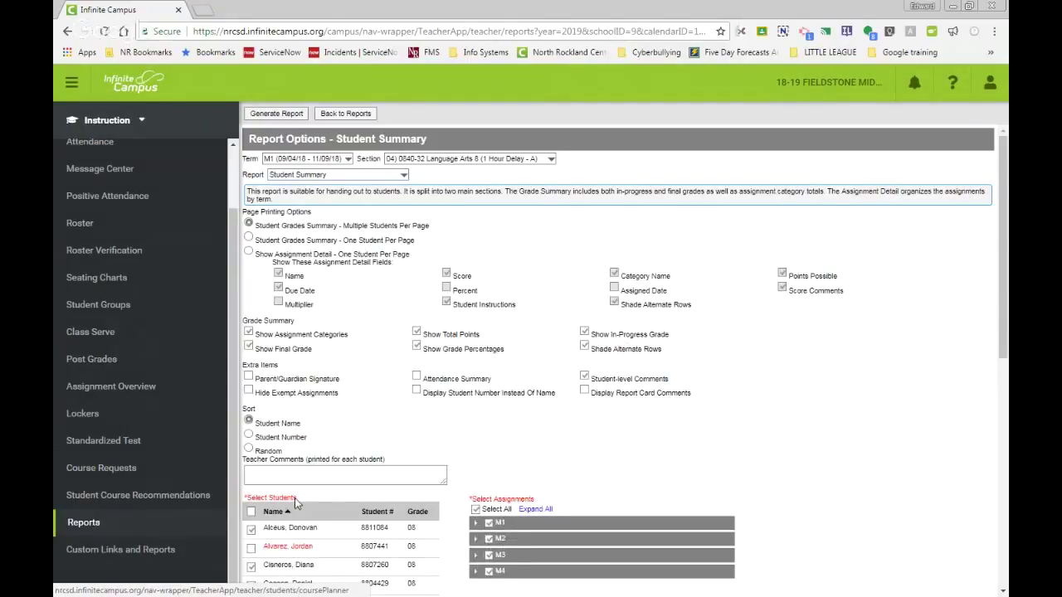
left_click(404, 175)
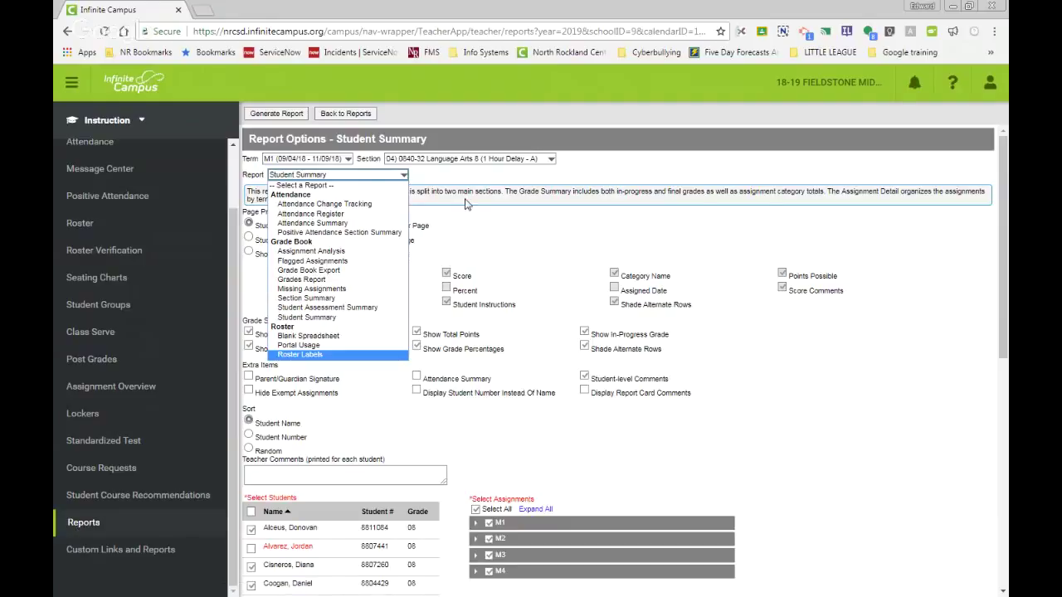
left_click(512, 220)
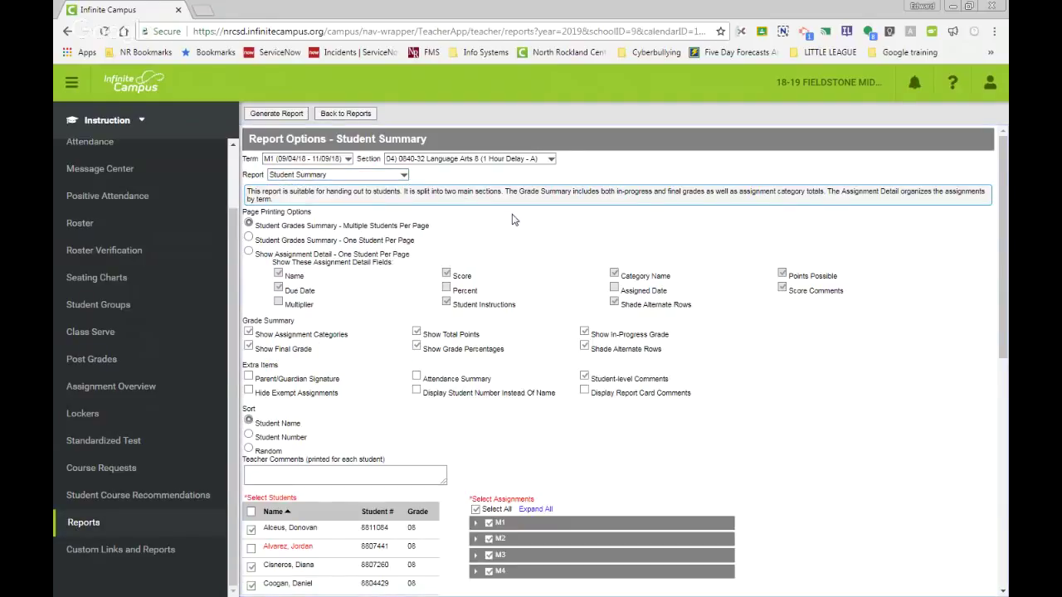